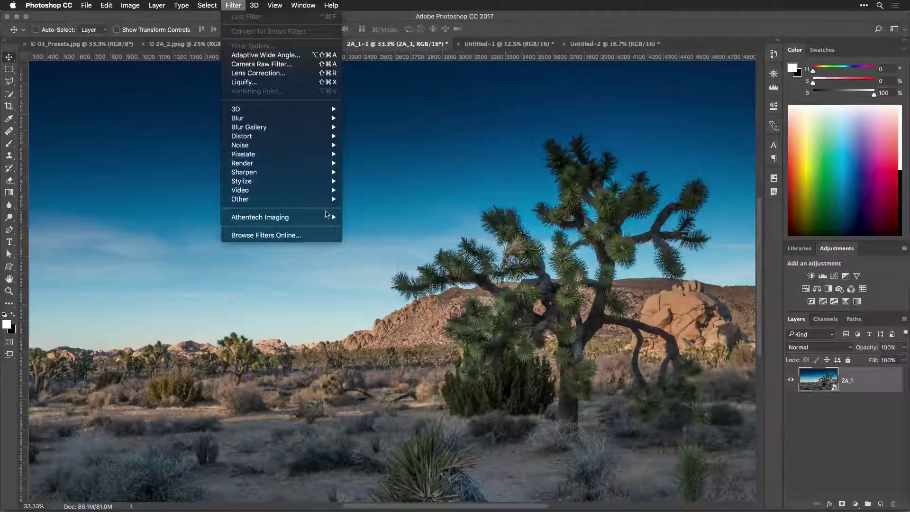
# - Launch Perfectly Clear Complete from Photoshop's Filter > Athentech Imaging menu on the Joshua tree photo
pyautogui.moveTo(327, 217)
pyautogui.click(362, 217)
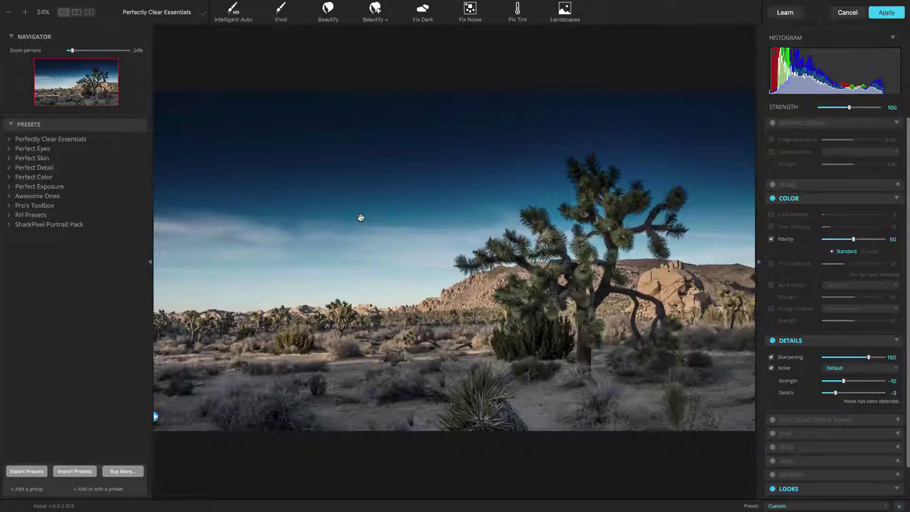
# - Expand Perfectly Clear Essentials and preview Vivid, Beautify +, Fix Noise, Fix Tint and Landscapes
pyautogui.click(8, 139)
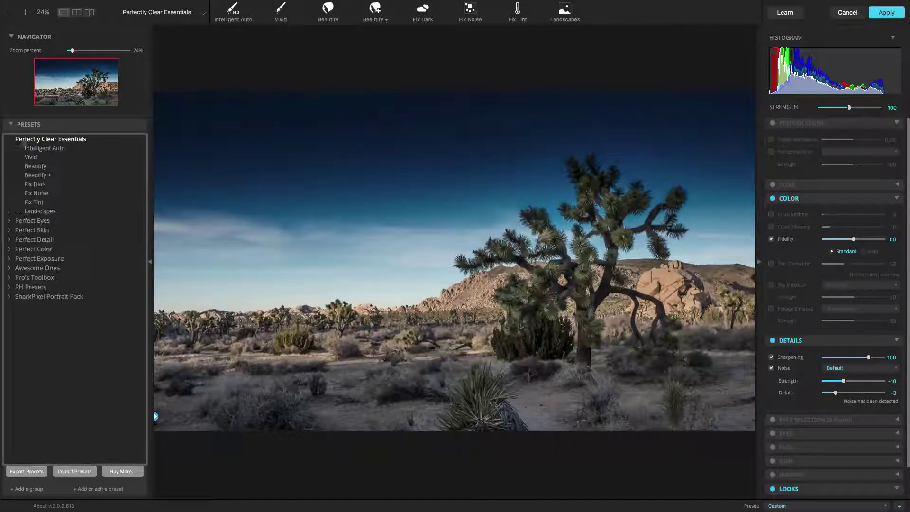
pyautogui.click(31, 157)
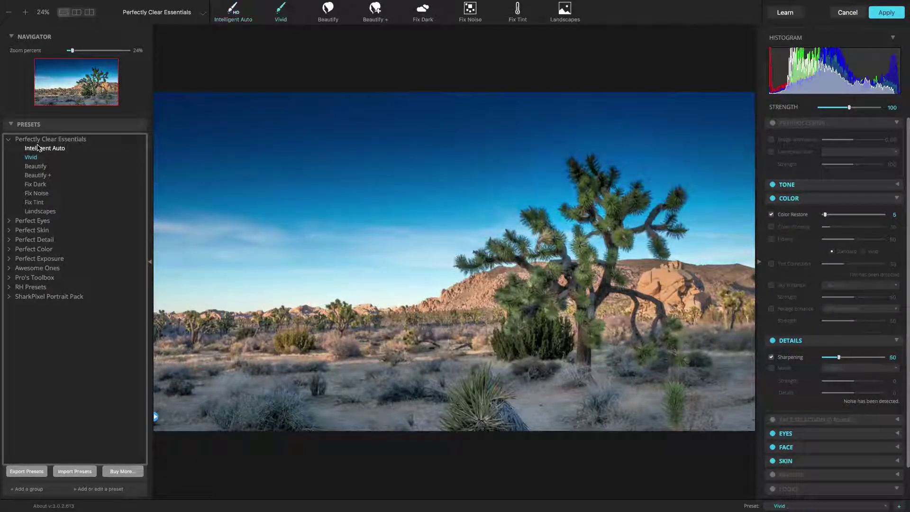
pyautogui.press('Down')
pyautogui.press('Down')
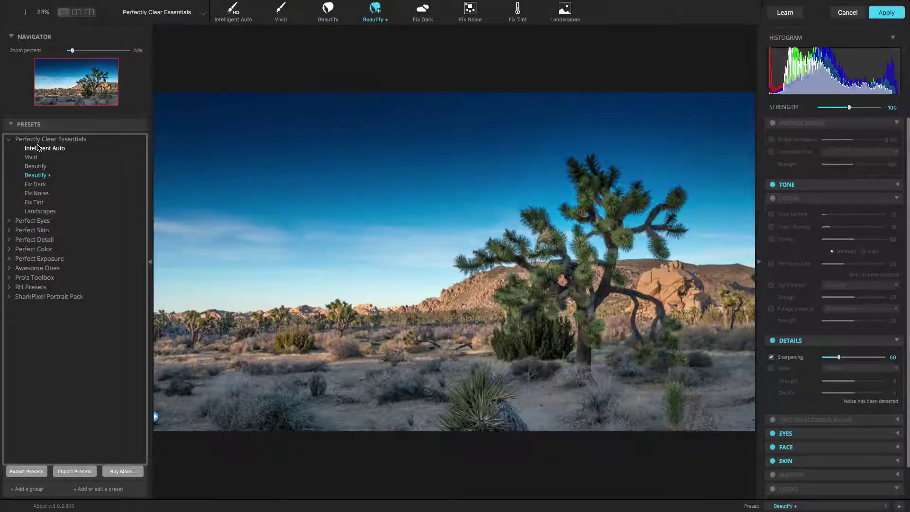
pyautogui.press('Down')
pyautogui.press('Down')
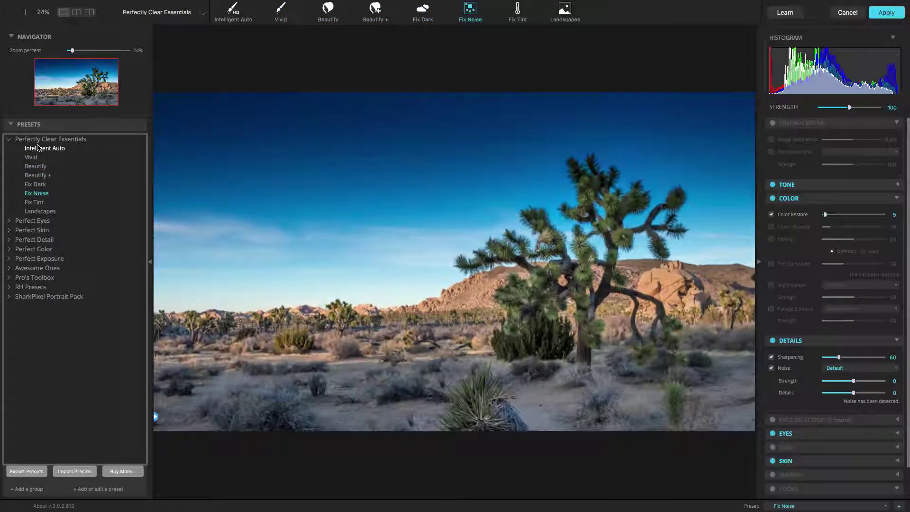
pyautogui.press('Down')
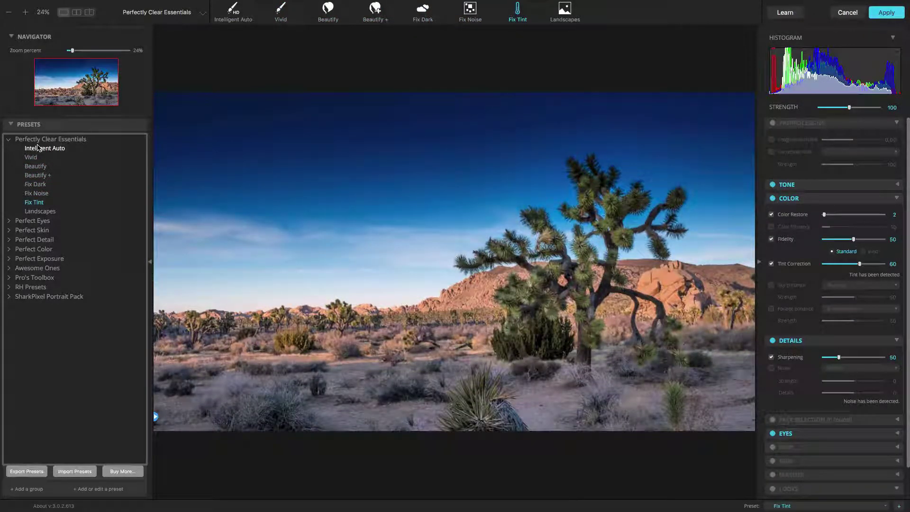
pyautogui.press('Down')
# - Browse the Perfect Eyes, Perfect Skin and Perfect Detail groups, previewing iAuto Details and Noise Buster
pyautogui.press('Down')
pyautogui.press('Right')
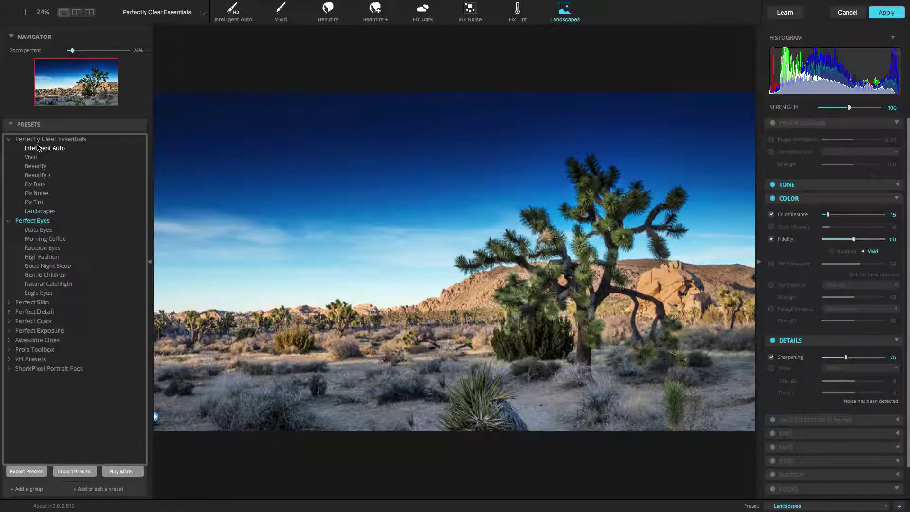
pyautogui.press('Left')
pyautogui.press('Down')
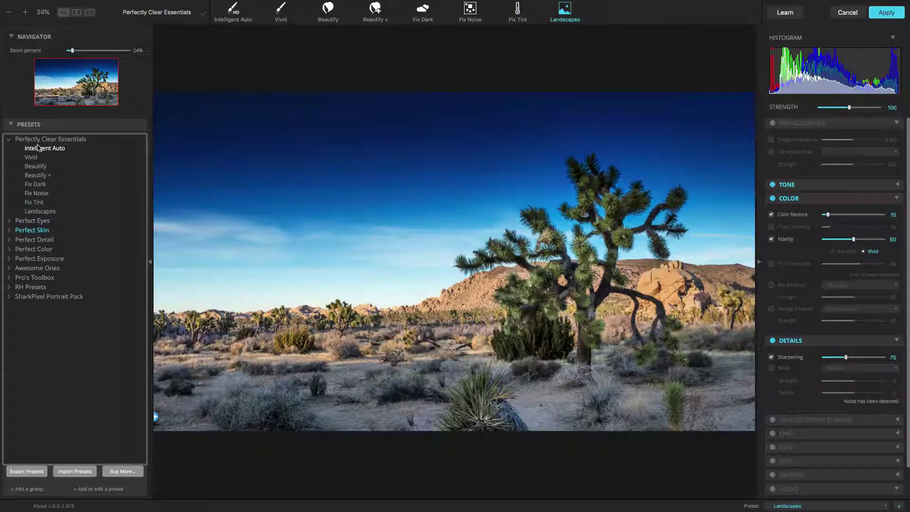
pyautogui.press('Down')
pyautogui.press('Right')
pyautogui.press('Down')
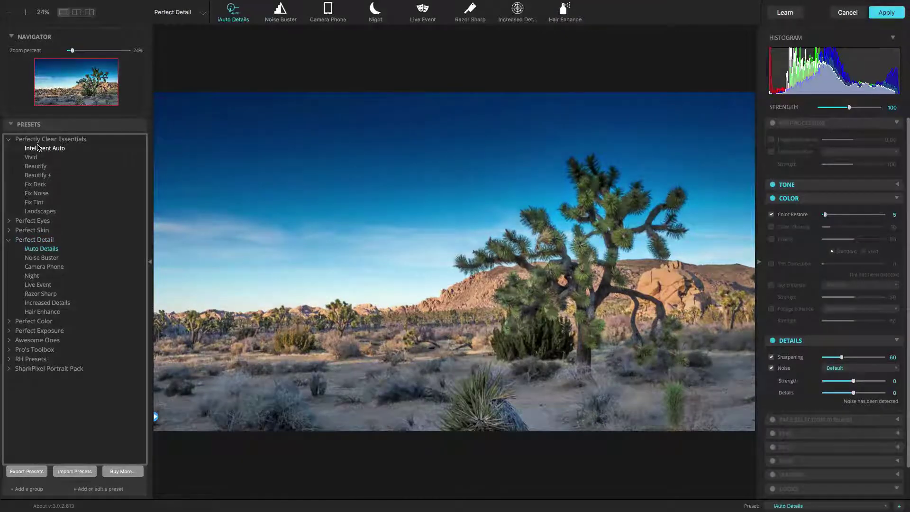
pyautogui.press('Down')
pyautogui.press('Down')
pyautogui.press('Down')
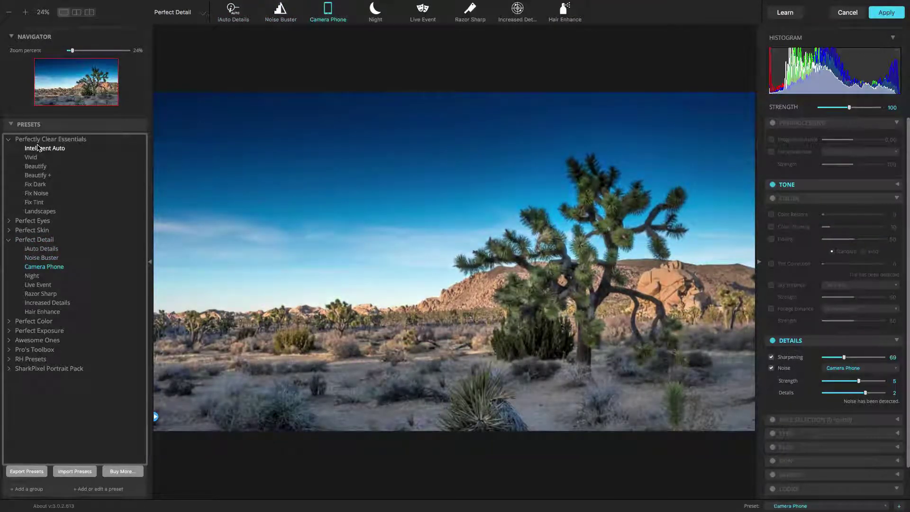
pyautogui.press('Down')
pyautogui.press('Down')
pyautogui.press('Down')
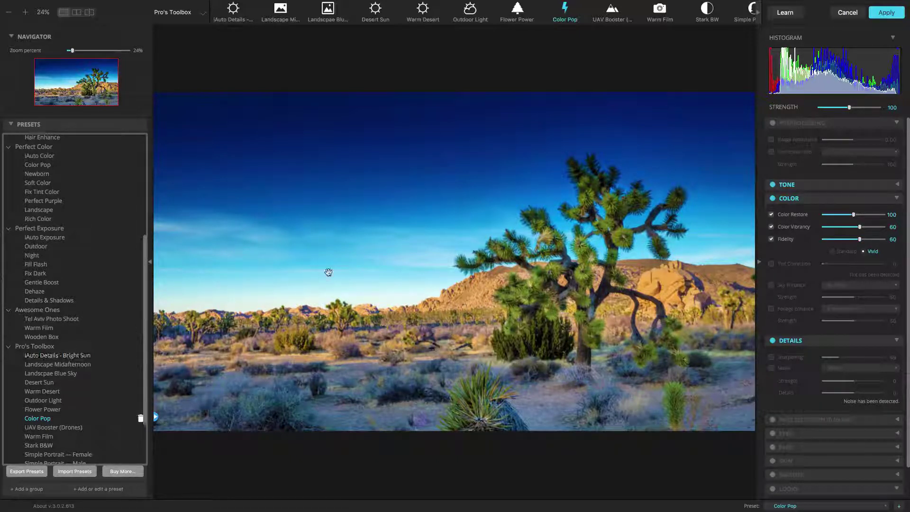
pyautogui.click(828, 185)
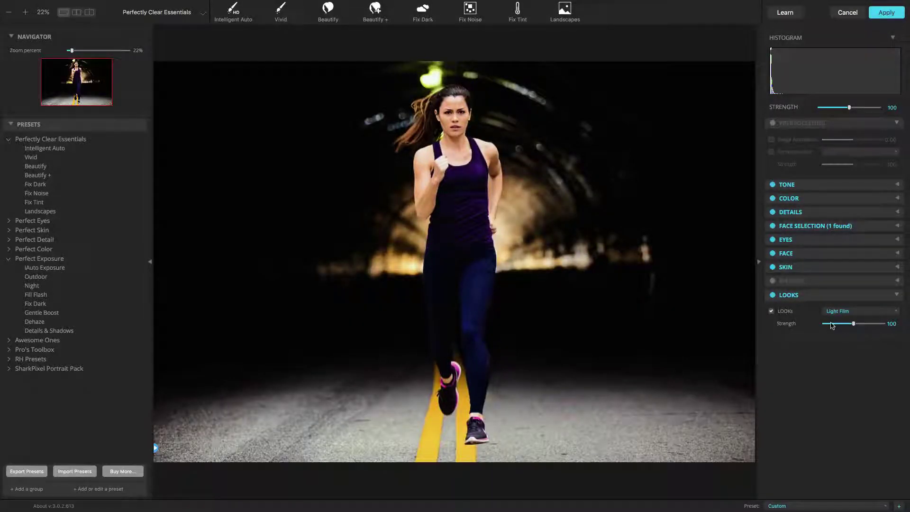
# - Drop the Light Film look strength to 16, toggling Looks off and on to compare
pyautogui.moveTo(831, 324); pyautogui.dragTo(828, 324)
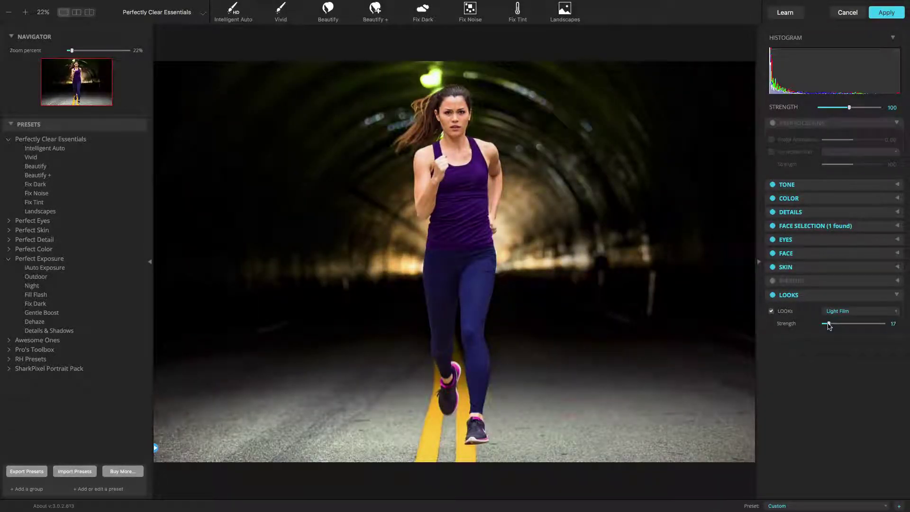
pyautogui.click(774, 296)
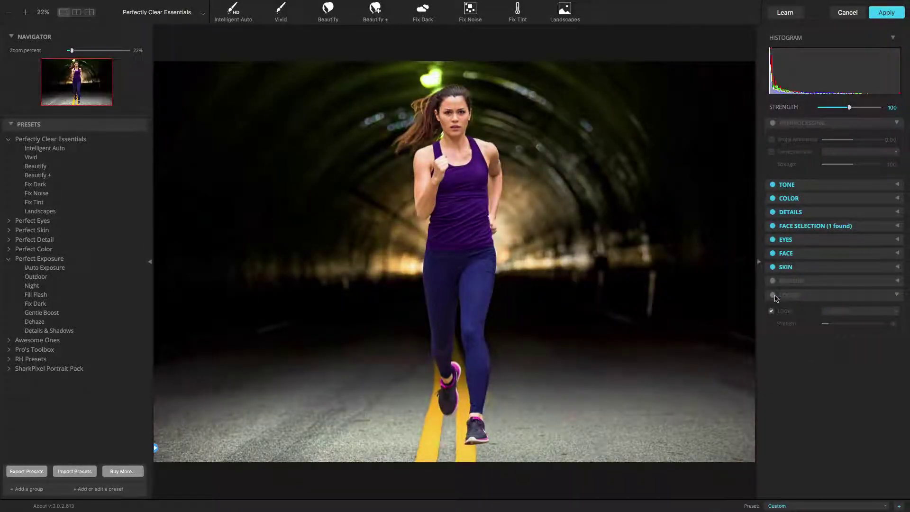
pyautogui.click(775, 296)
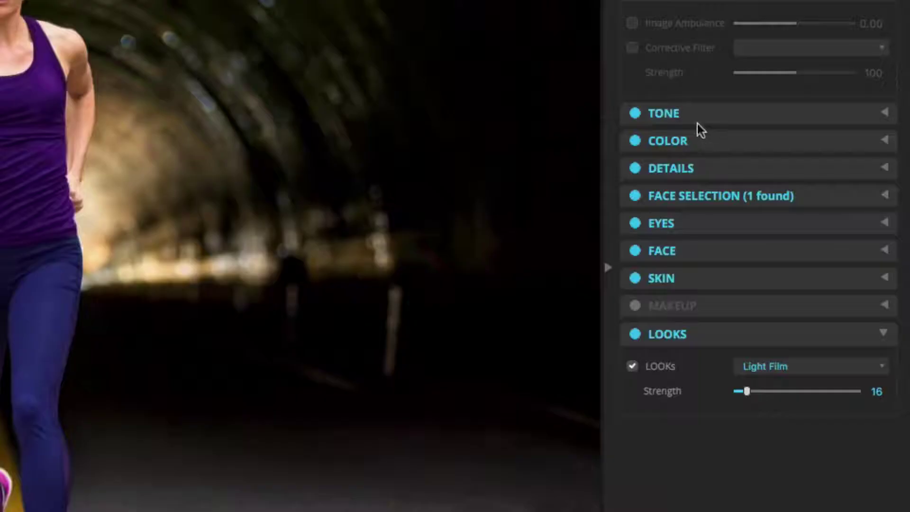
# - Expand the Tone settings and switch Face Aware off and back on, keeping exposure at 54
pyautogui.click(801, 187)
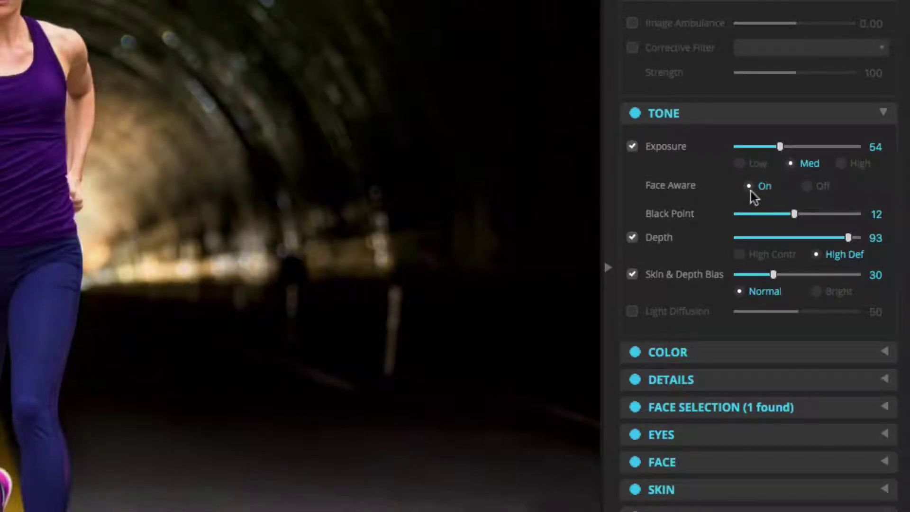
pyautogui.click(805, 186)
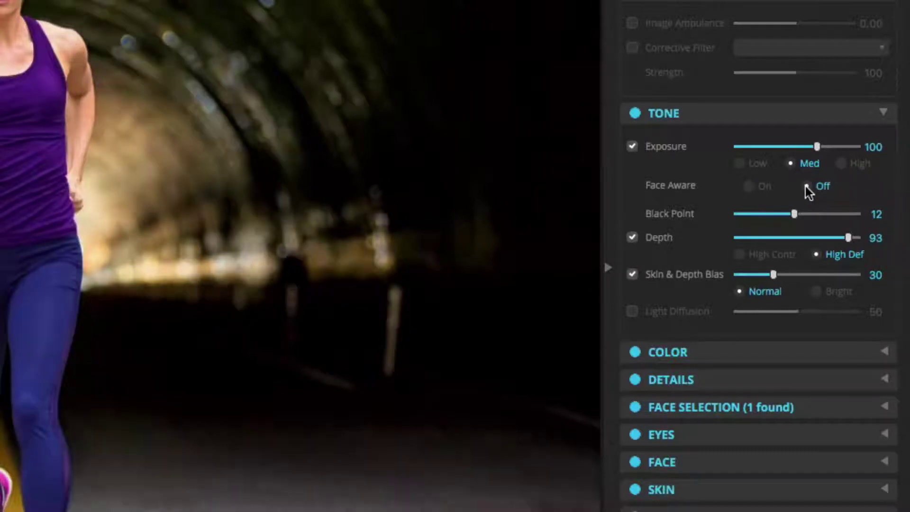
pyautogui.click(751, 187)
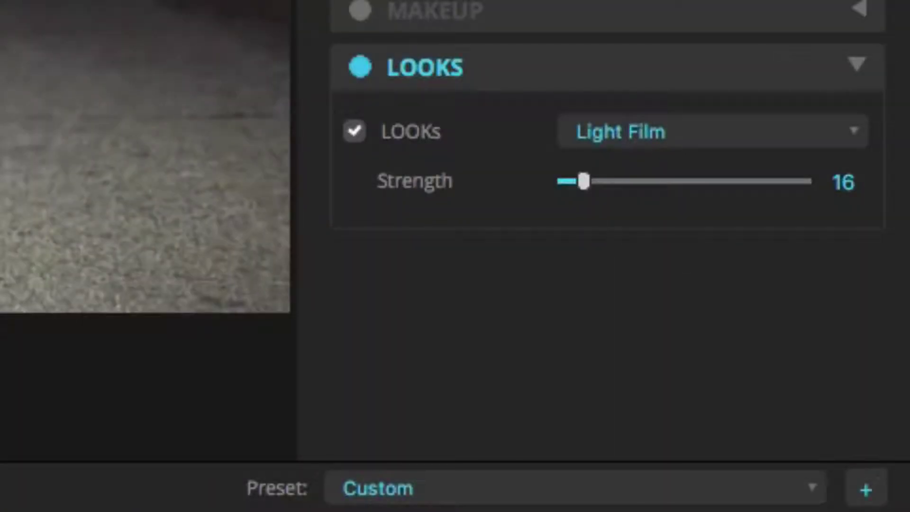
# - Start a new preset named 'iAuto Daylight Shooting', correcting the misspelled name, and assign it to RH Presets
pyautogui.click(873, 487)
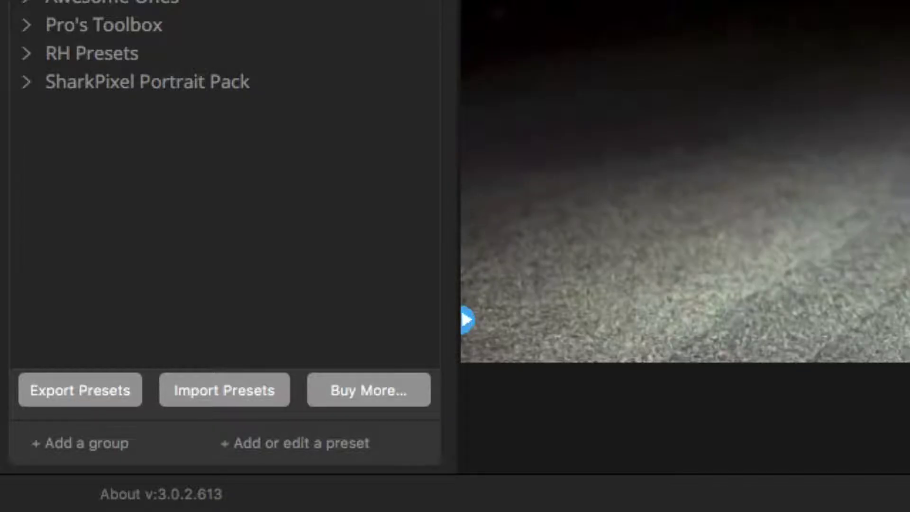
pyautogui.write('Intelligent Ex')
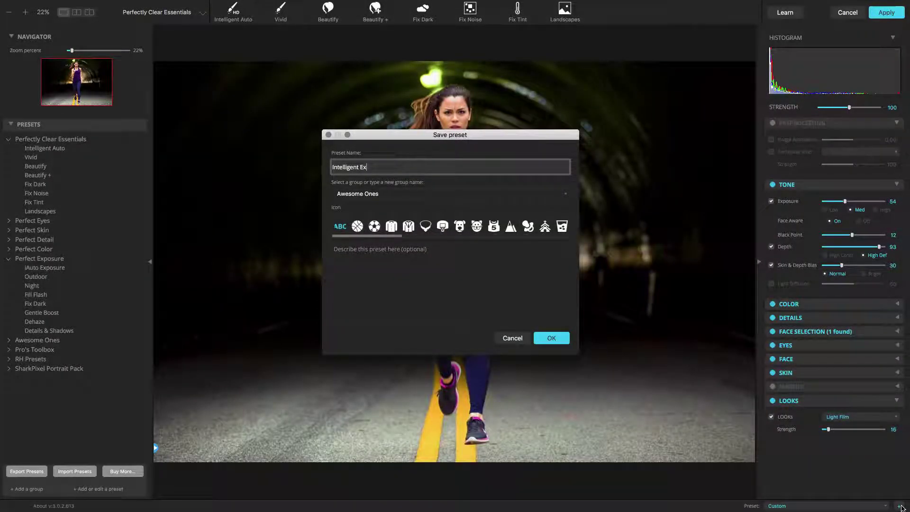
pyautogui.write('posure for Daylight Shoting')
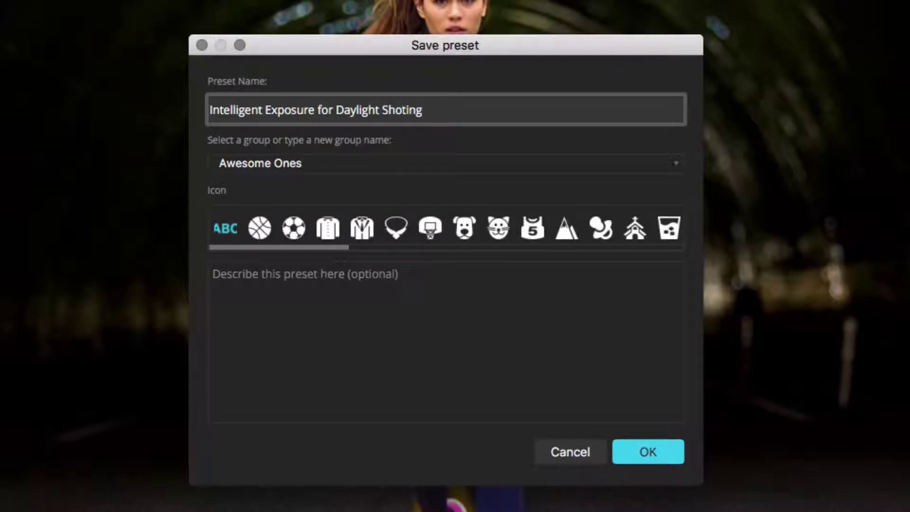
pyautogui.press('super+a')
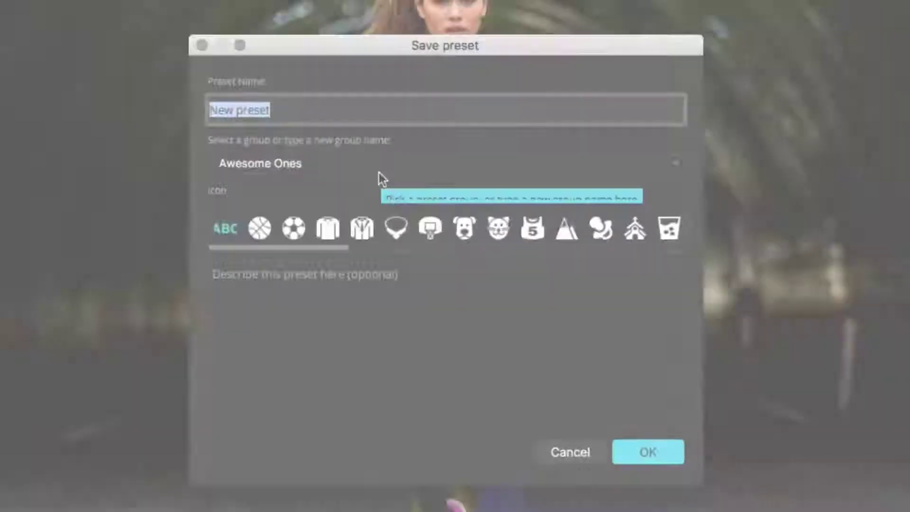
pyautogui.write('i')
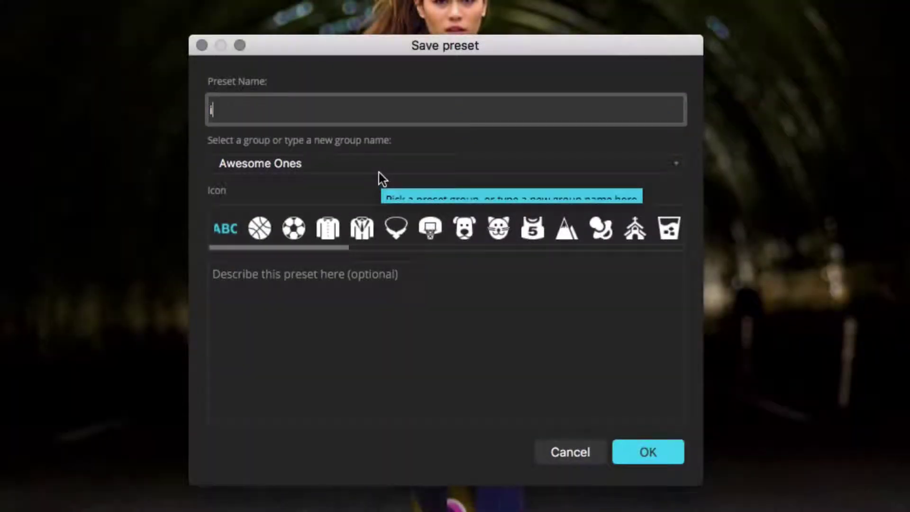
pyautogui.write('Auto Daylight Shooting')
pyautogui.press('Tab')
pyautogui.click(677, 165)
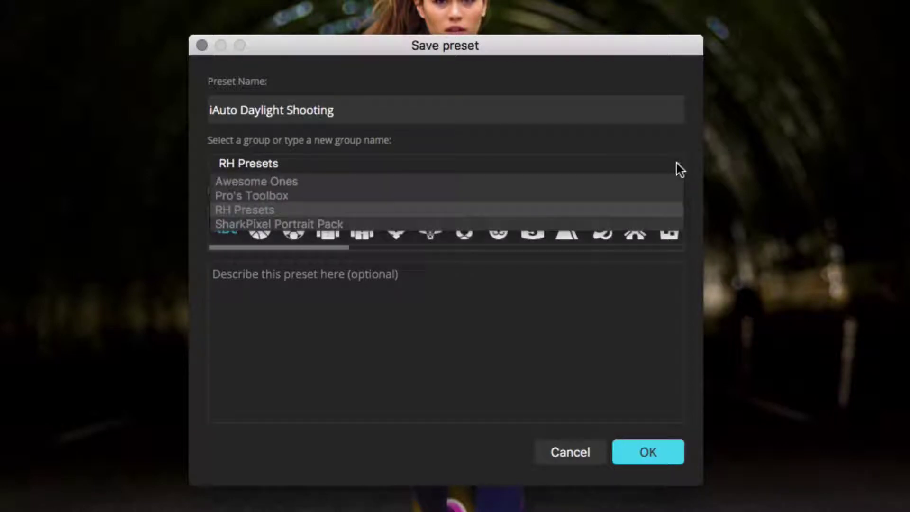
pyautogui.click(665, 204)
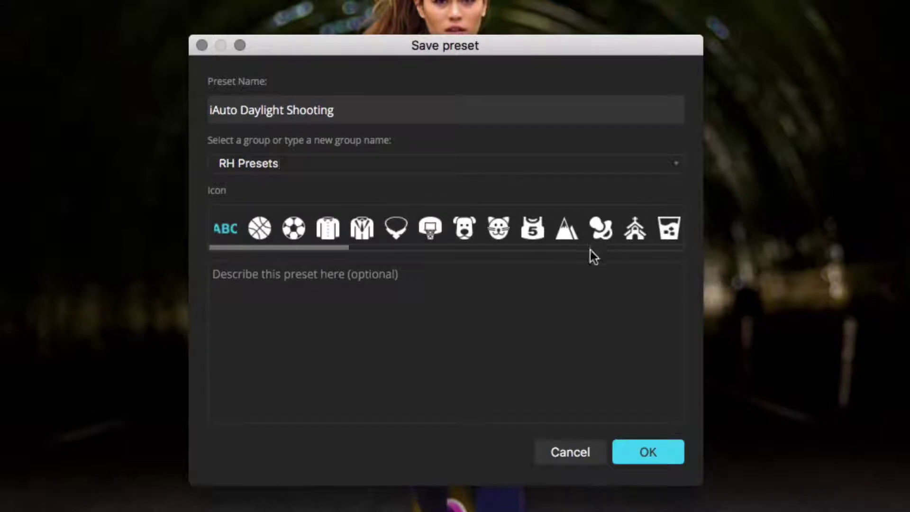
pyautogui.hscroll(8, 597, 225)
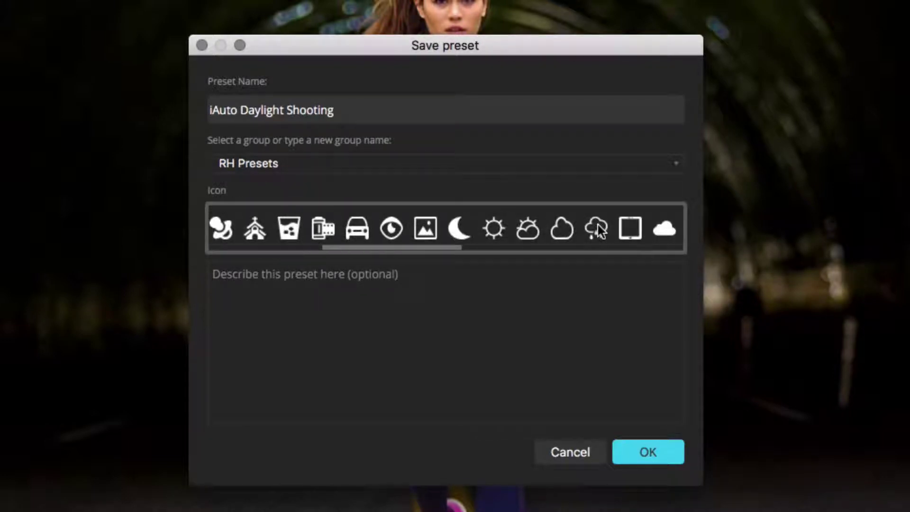
# - Give the preset a sun icon and a daylight-exposure description, then save it
pyautogui.click(498, 230)
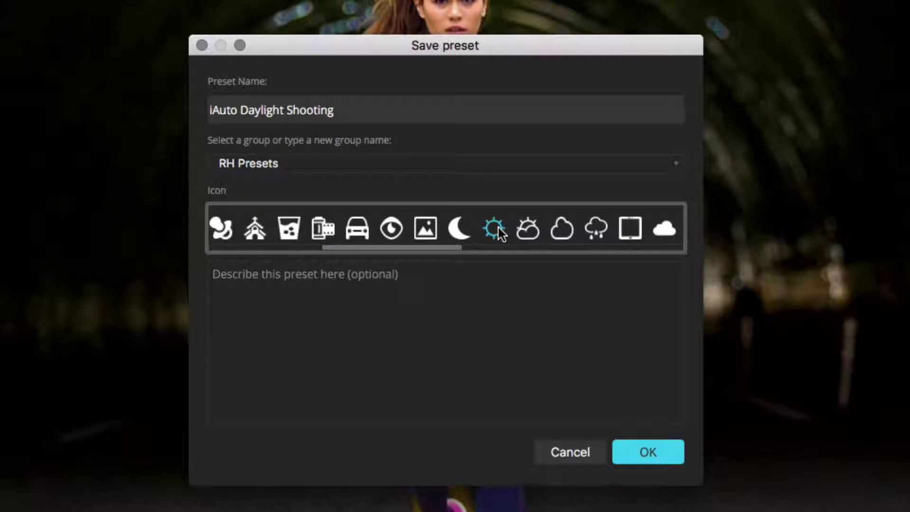
pyautogui.click(463, 281)
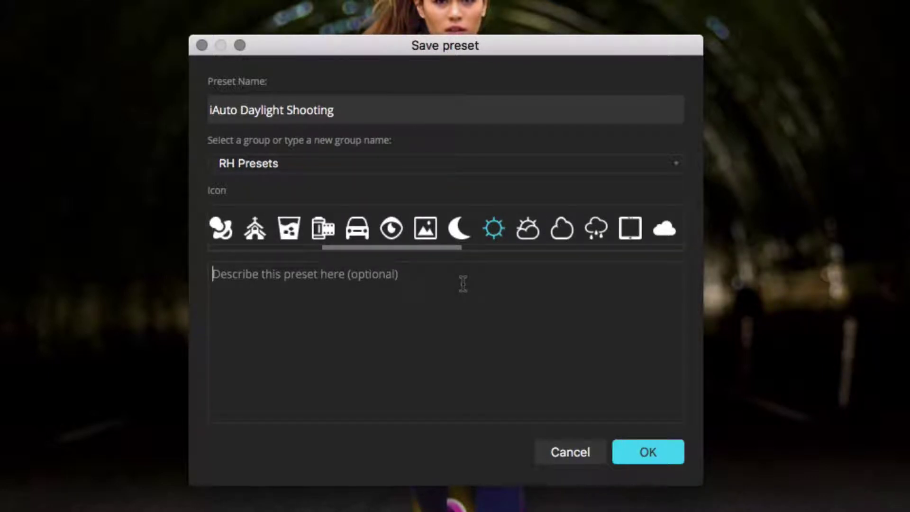
pyautogui.write('Helps create the perfect exposure for shooting under natural light during the day')
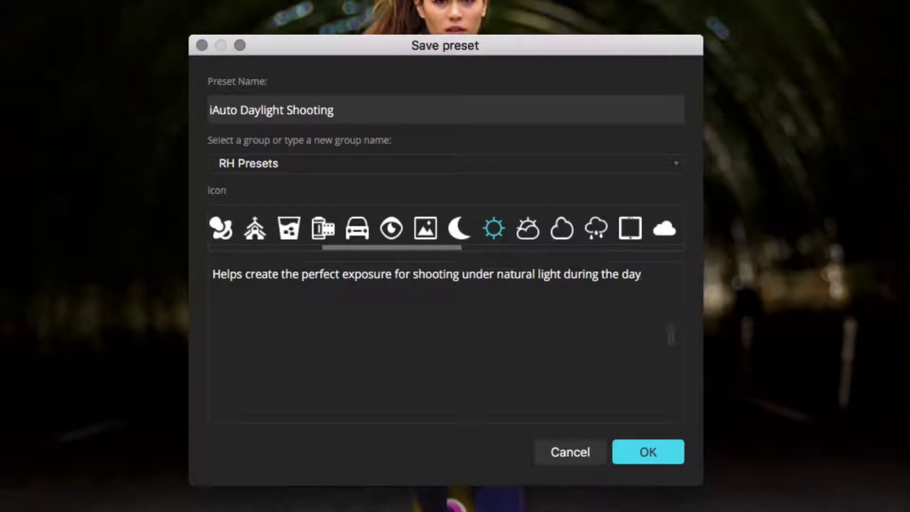
pyautogui.click(650, 450)
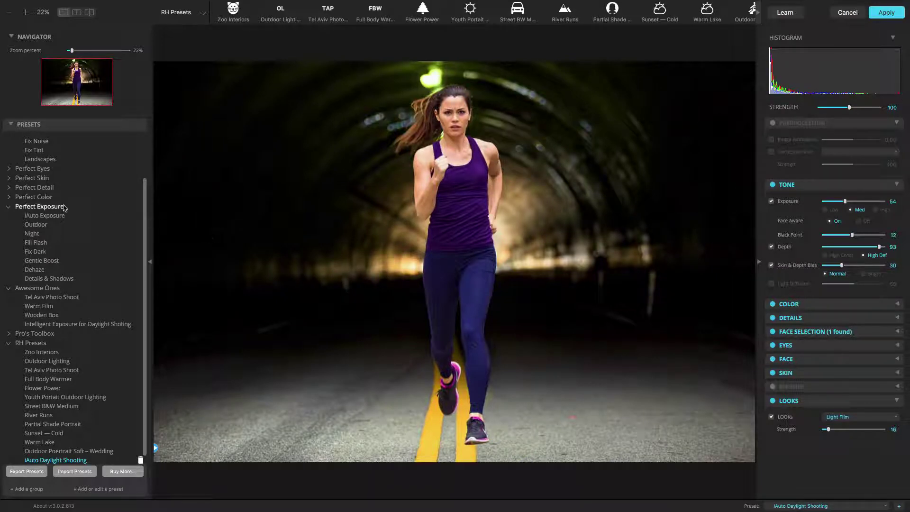
# - Collapse Perfect Exposure, Perfectly Clear Essentials and Awesome Ones, then apply Outdoor Poertrait Soft – Wedding and Warm Lake
pyautogui.click(8, 207)
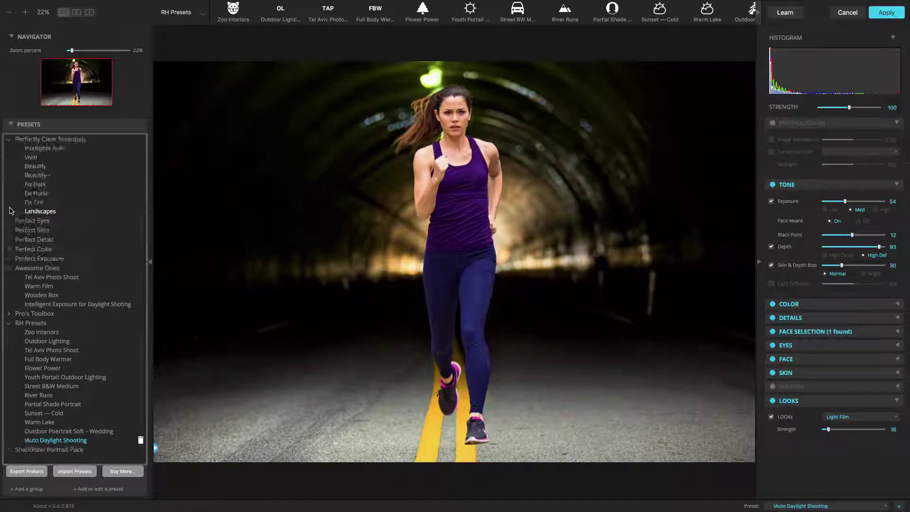
pyautogui.click(9, 140)
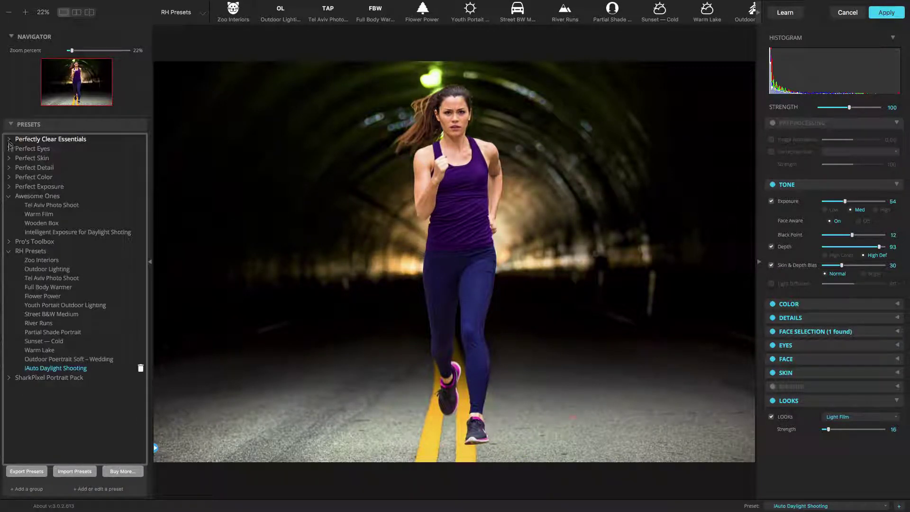
pyautogui.click(9, 196)
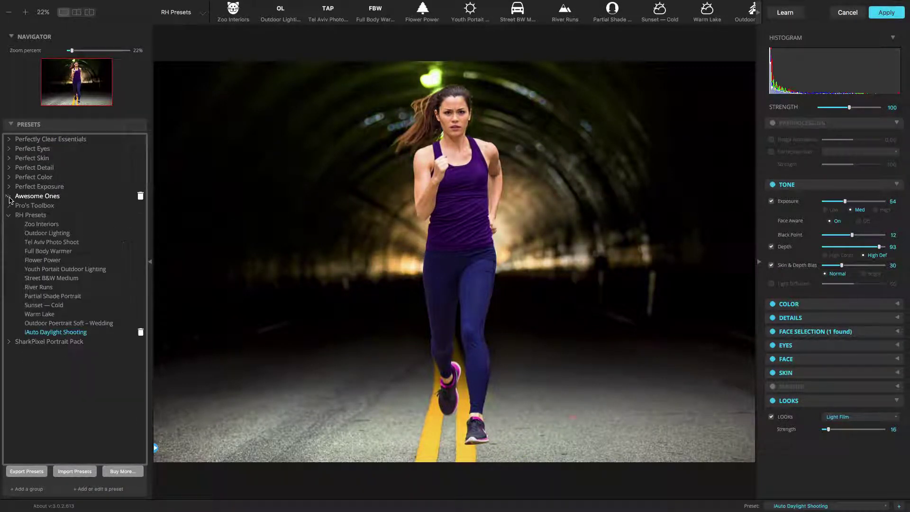
pyautogui.click(33, 324)
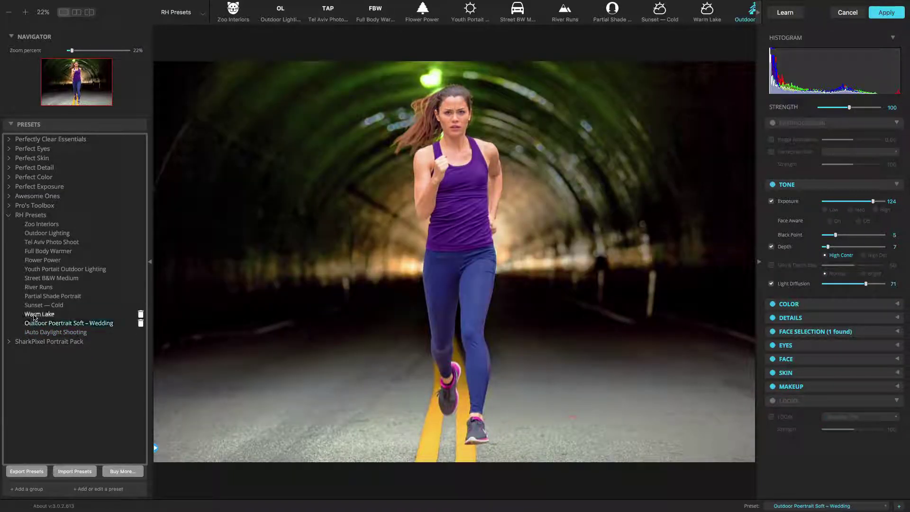
pyautogui.click(33, 314)
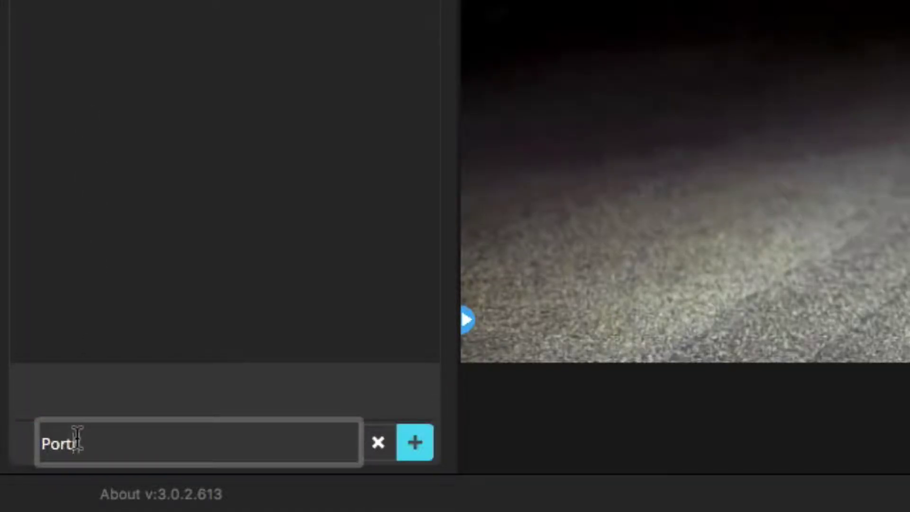
# - Enter 'Portrait Favorites' as the new group's name and create the group
pyautogui.write('rait Favorites')
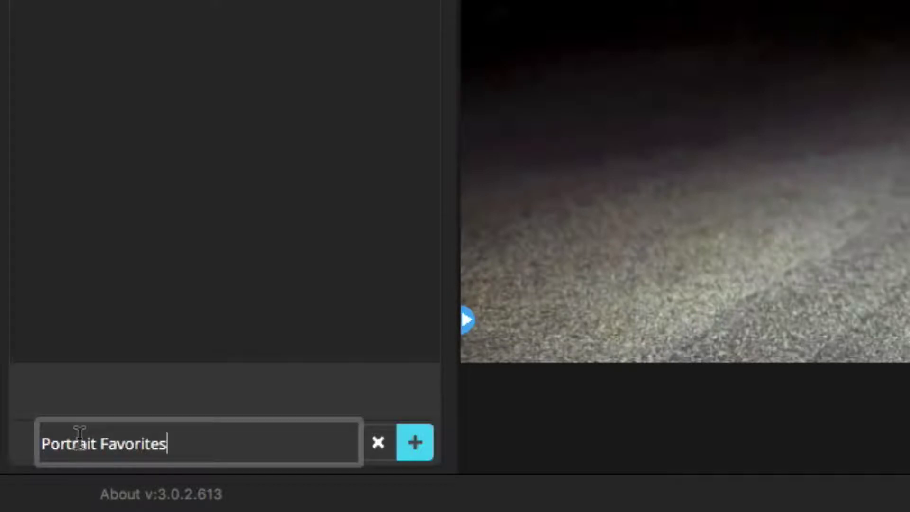
pyautogui.click(413, 442)
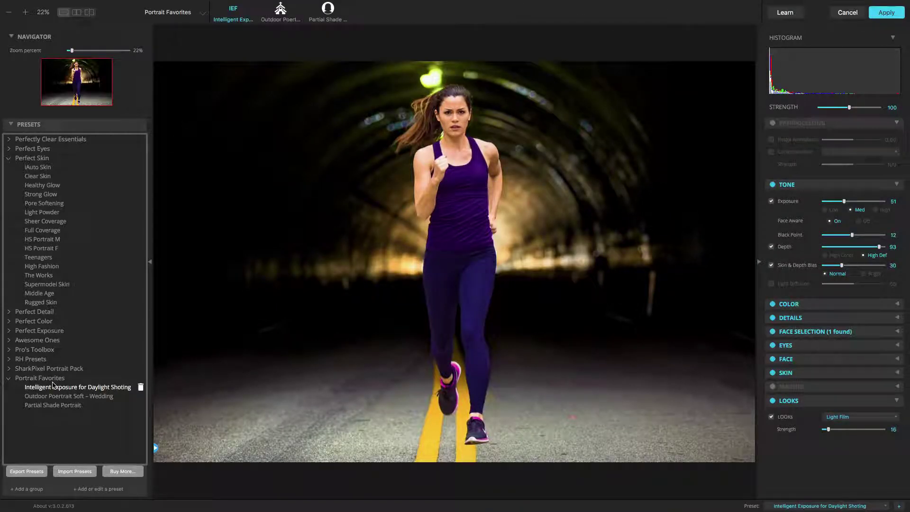
# - Apply iAuto Skin with Tone enabled and save it as iAuto Skin -(FAE) in Portrait Favorites
pyautogui.click(54, 169)
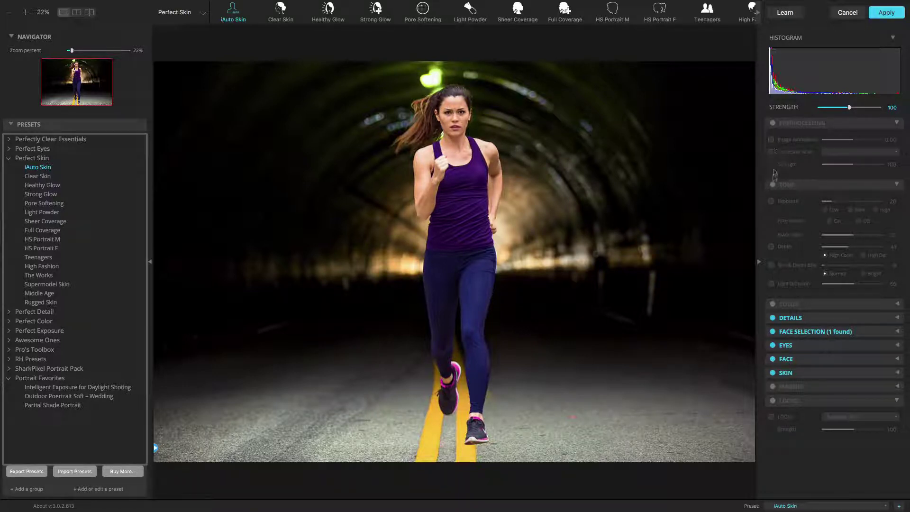
pyautogui.click(772, 185)
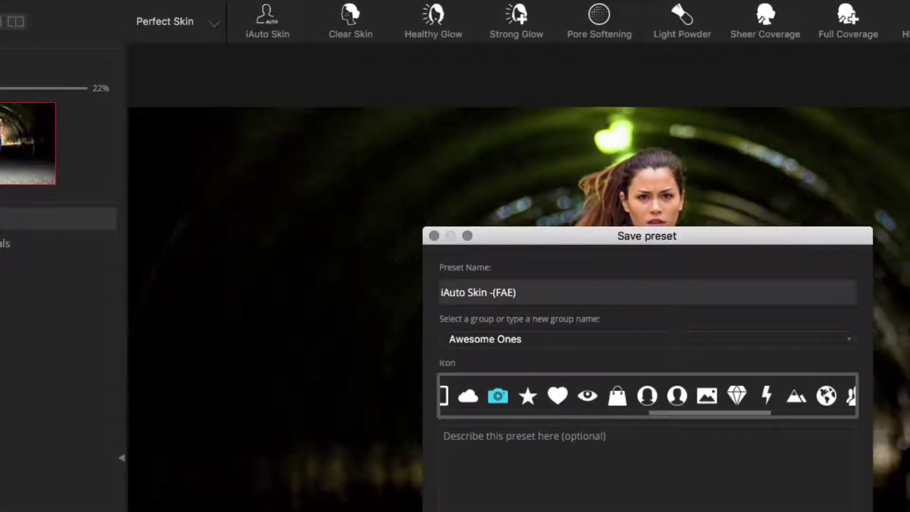
pyautogui.click(846, 340)
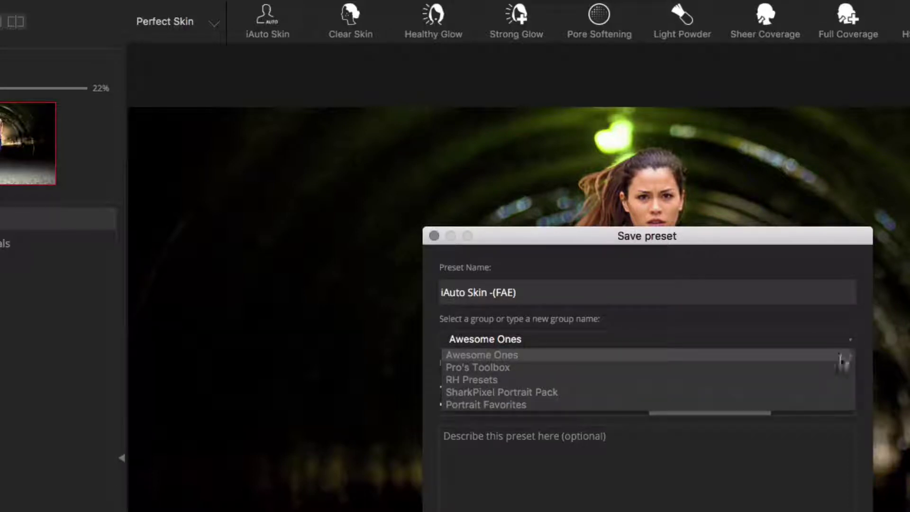
pyautogui.click(823, 404)
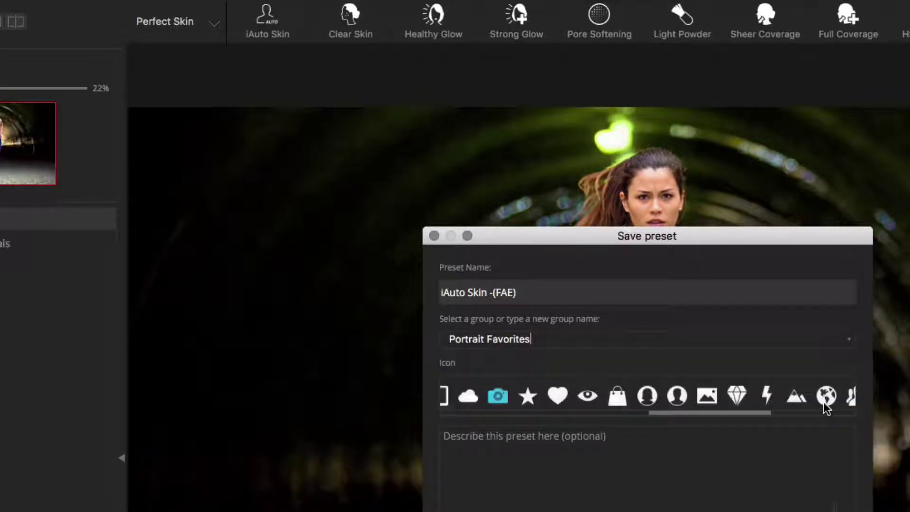
pyautogui.press('Return')
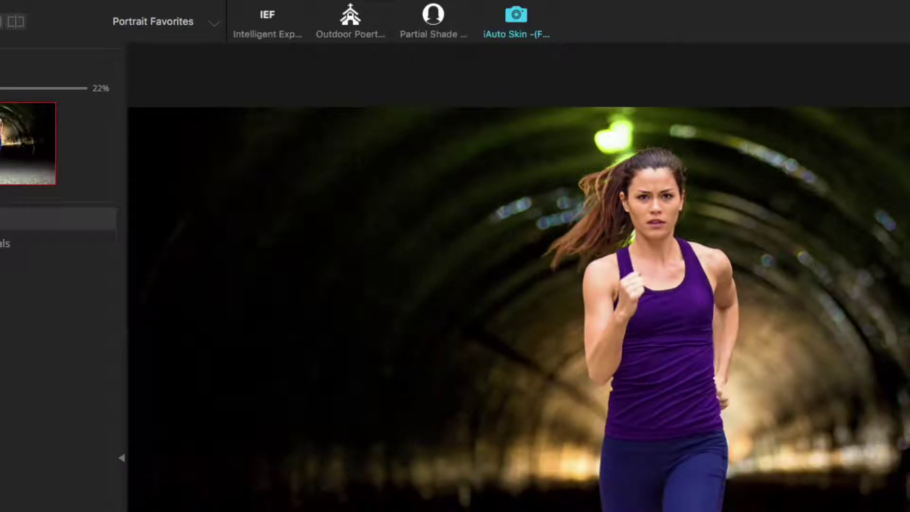
# - Preview Intelligent Exposure for Daylight Shoting, Outdoor Poertrait Soft – Wedding, then Partial Shade Portrait
pyautogui.click(267, 23)
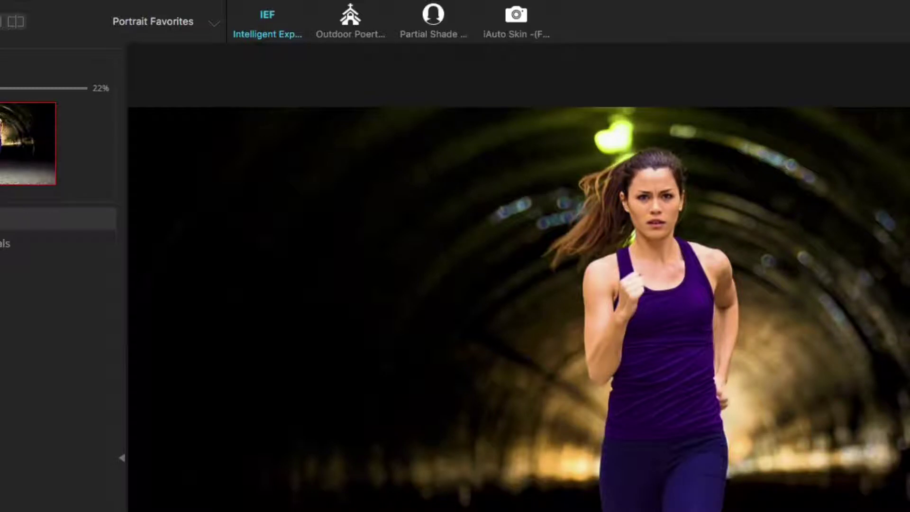
pyautogui.click(350, 23)
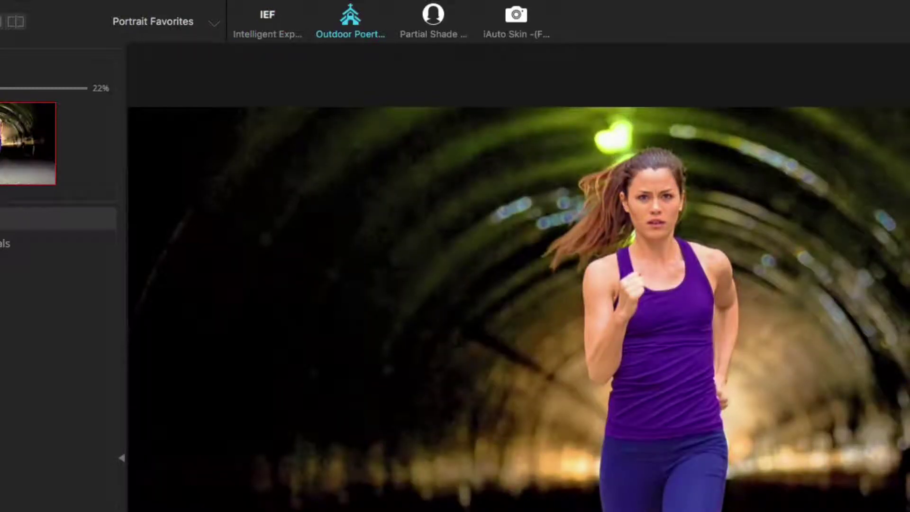
pyautogui.click(433, 23)
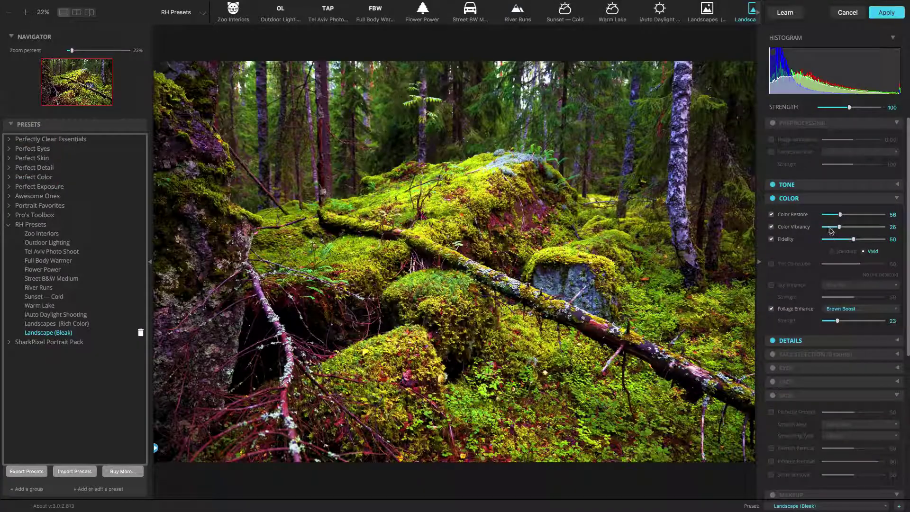
# - Adjust the forest photo's vibrancy and add the Bleached Film look
pyautogui.click(830, 228)
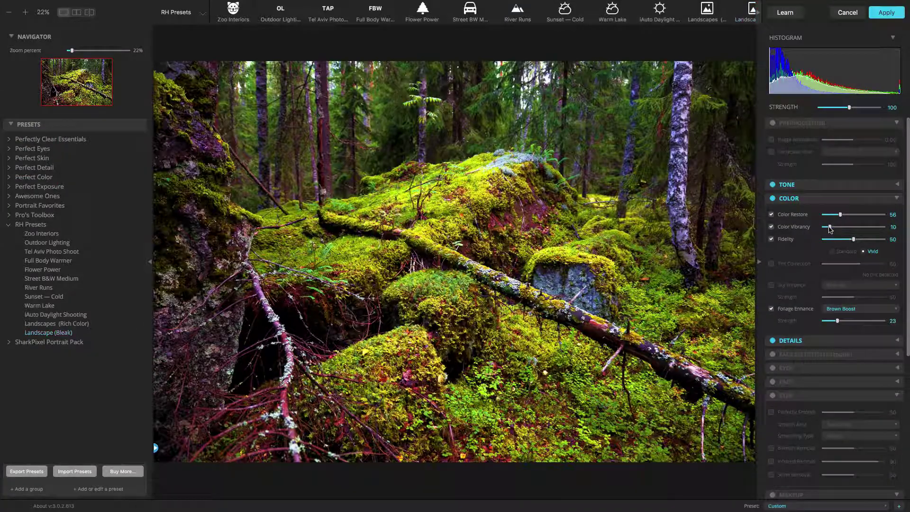
pyautogui.scroll(-5, 794, 344)
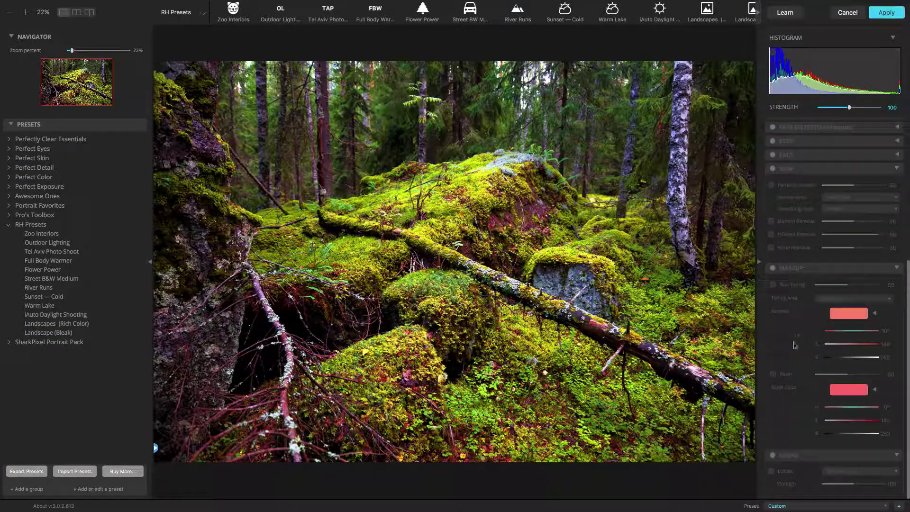
pyautogui.click(778, 472)
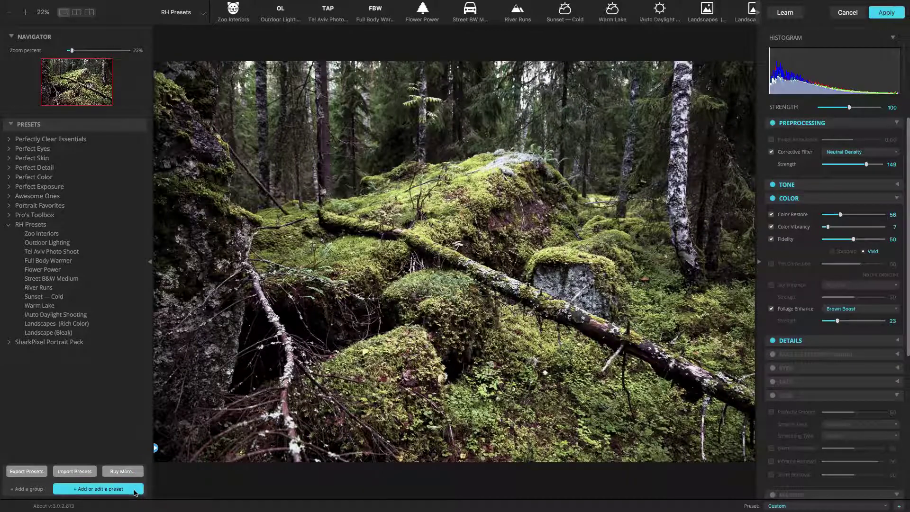
# - Resave the settings over the Landscape (Bleak) preset in RH Presets and apply it
pyautogui.click(135, 489)
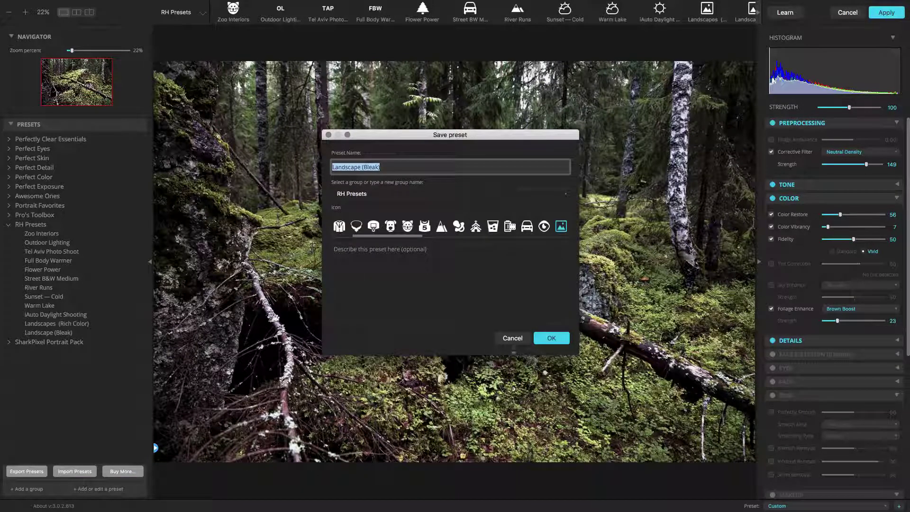
pyautogui.click(559, 337)
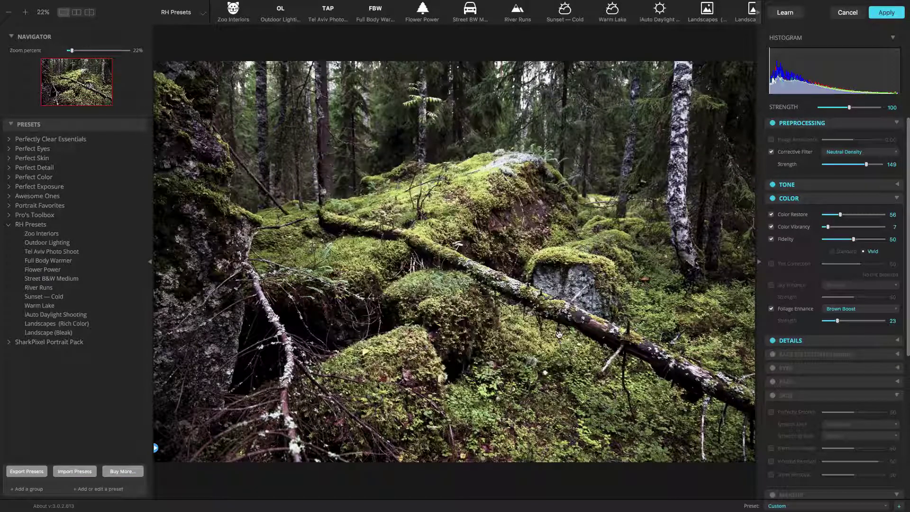
pyautogui.click(69, 333)
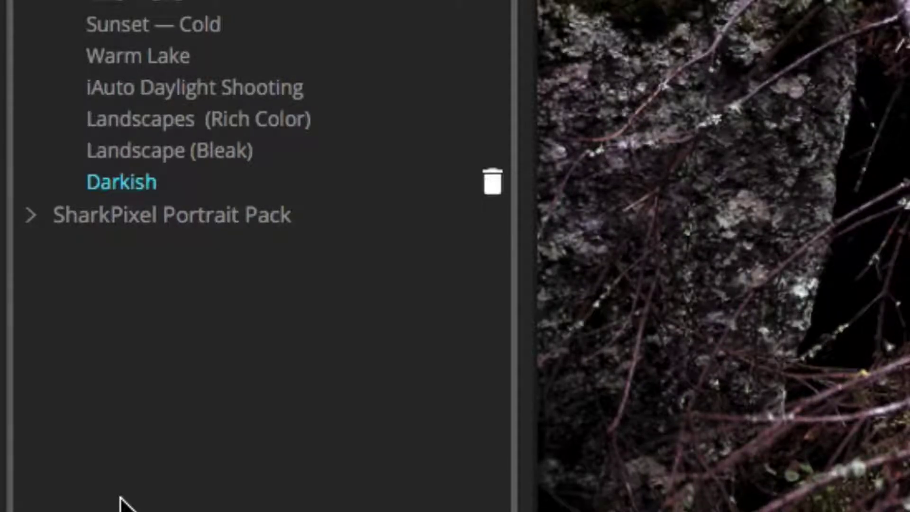
# - Delete the Darkish preset from RH Presets, confirming with Yes
pyautogui.click(489, 187)
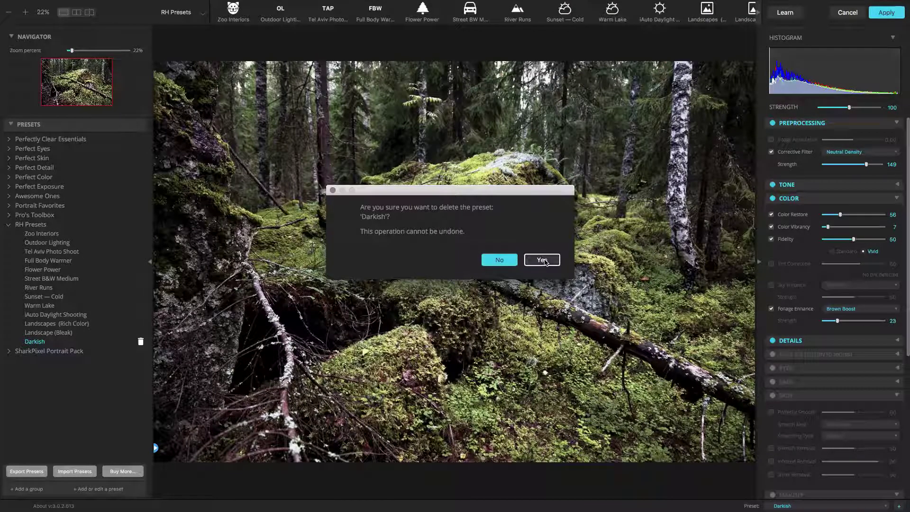
pyautogui.click(541, 260)
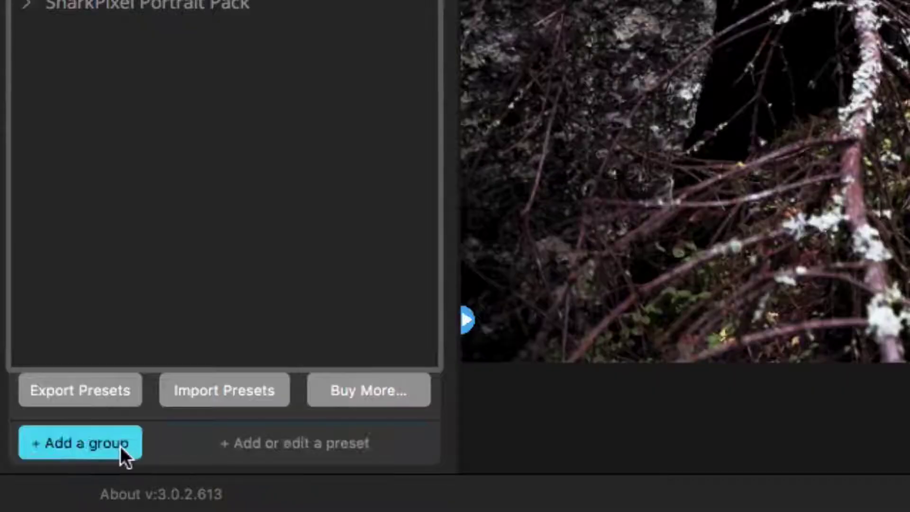
# - Add a Possible Rejects group and drag Landscape (Bleak) into it alongside Zoo Interiors
pyautogui.click(40, 489)
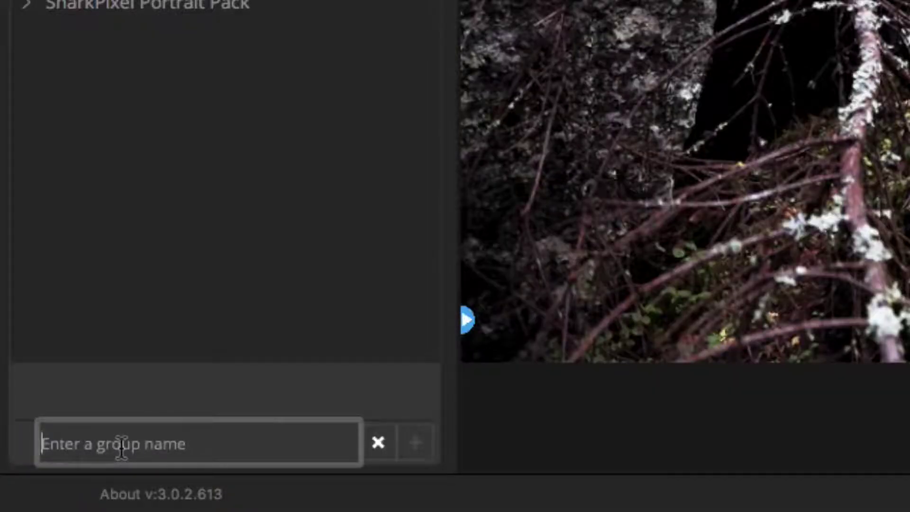
pyautogui.write('Possi')
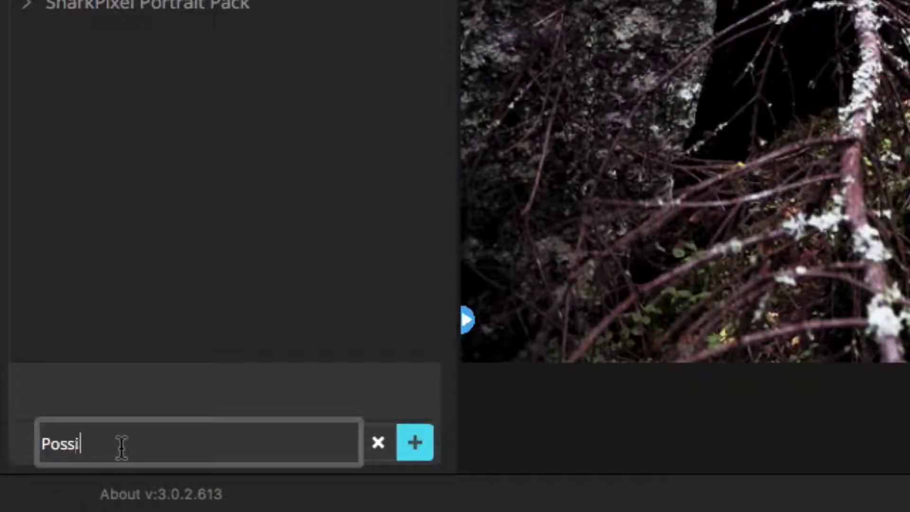
pyautogui.write('ble')
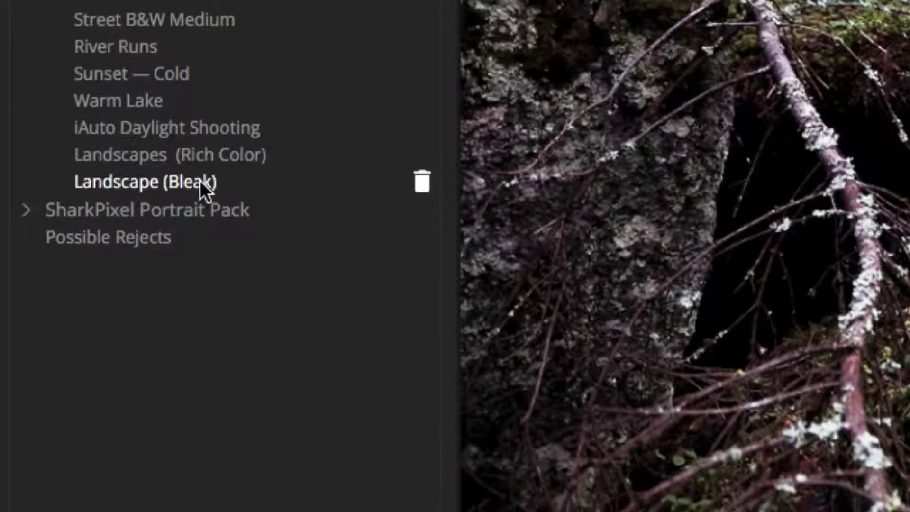
pyautogui.moveTo(200, 181); pyautogui.dragTo(159, 231)
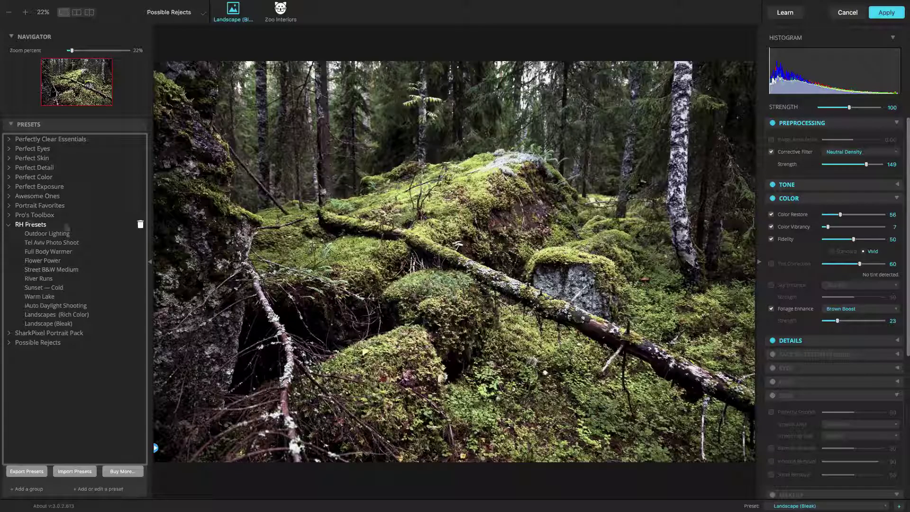
# - Export the RH Presets group as a preset file saved in the Dropbox folder
pyautogui.click(47, 228)
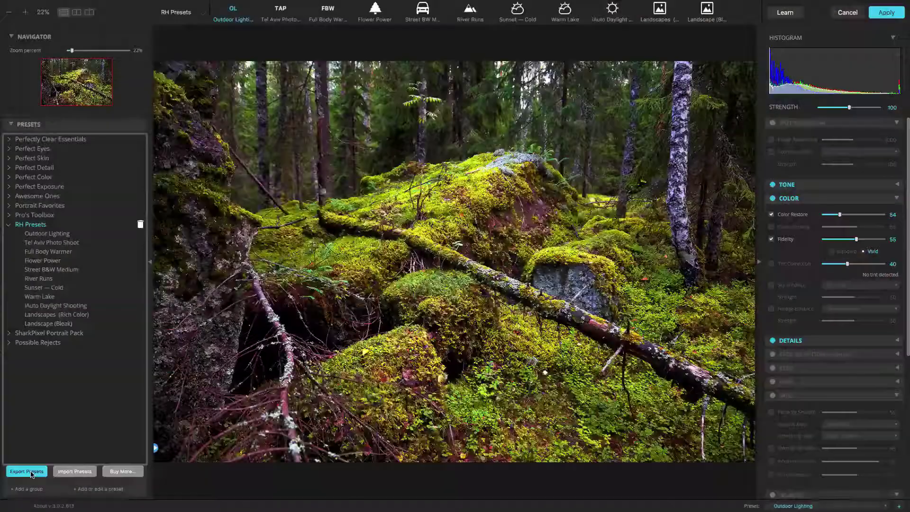
pyautogui.click(123, 355)
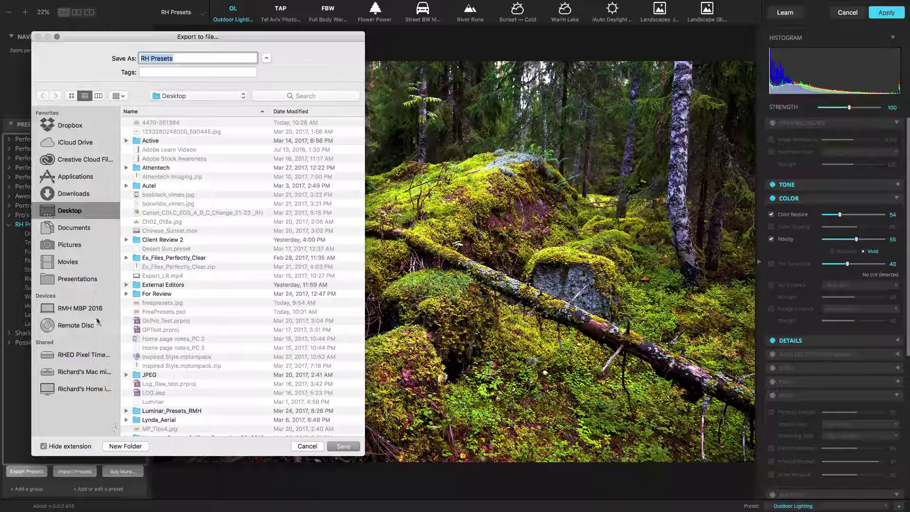
pyautogui.click(70, 125)
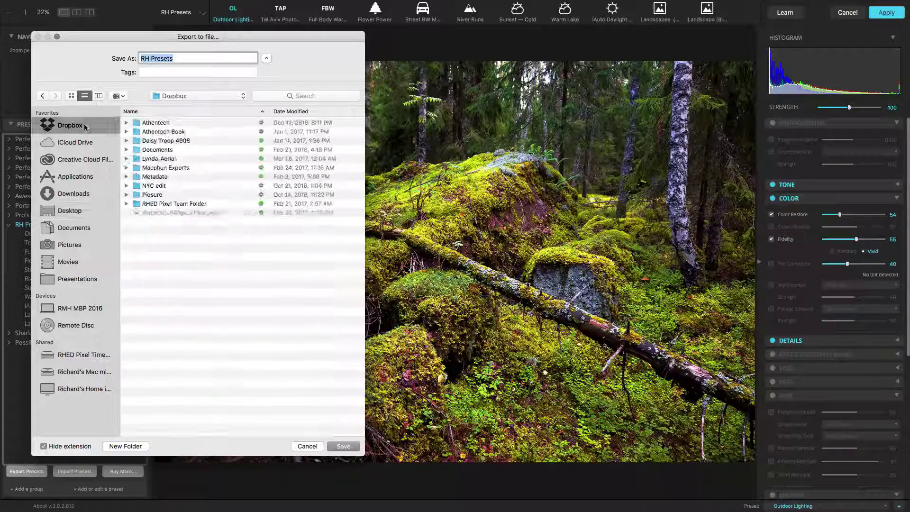
pyautogui.click(44, 446)
pyautogui.click(343, 445)
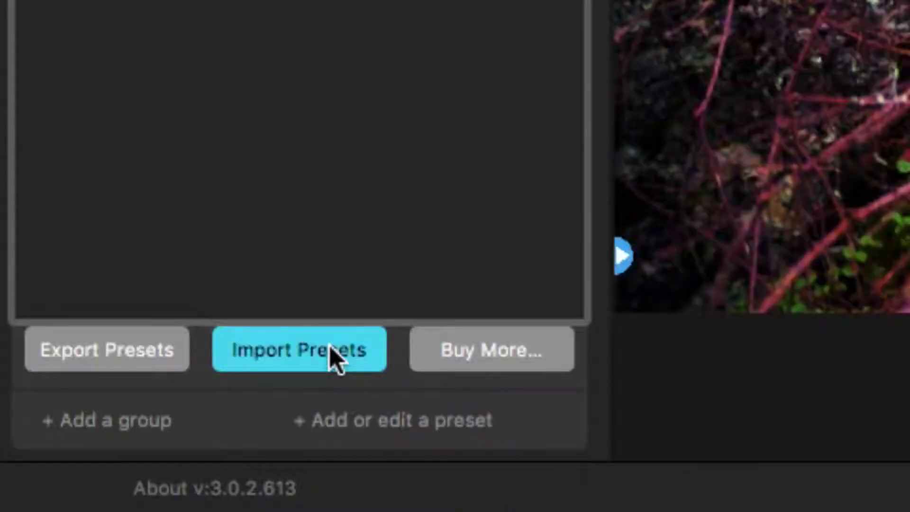
# - Import Simple Portrait — Male.preset from the Presets to Load folder, then open Buy More
pyautogui.click(332, 357)
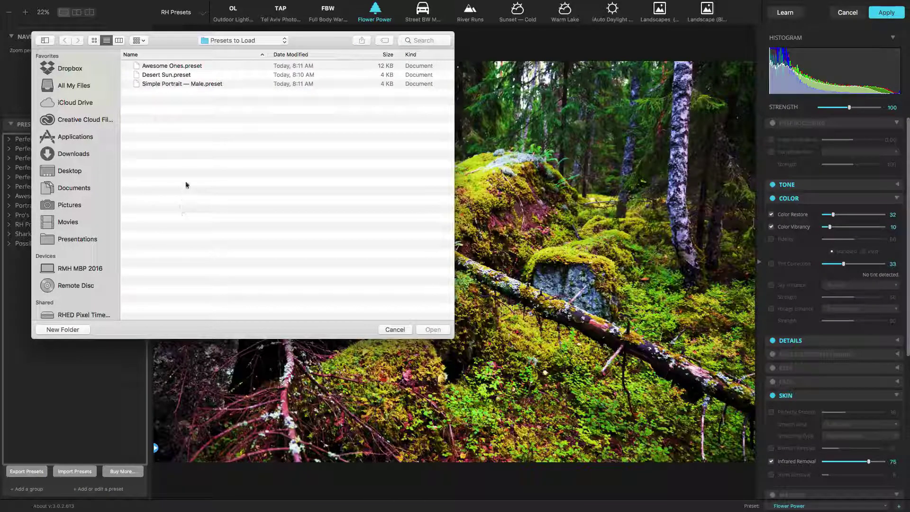
pyautogui.doubleClick(188, 84)
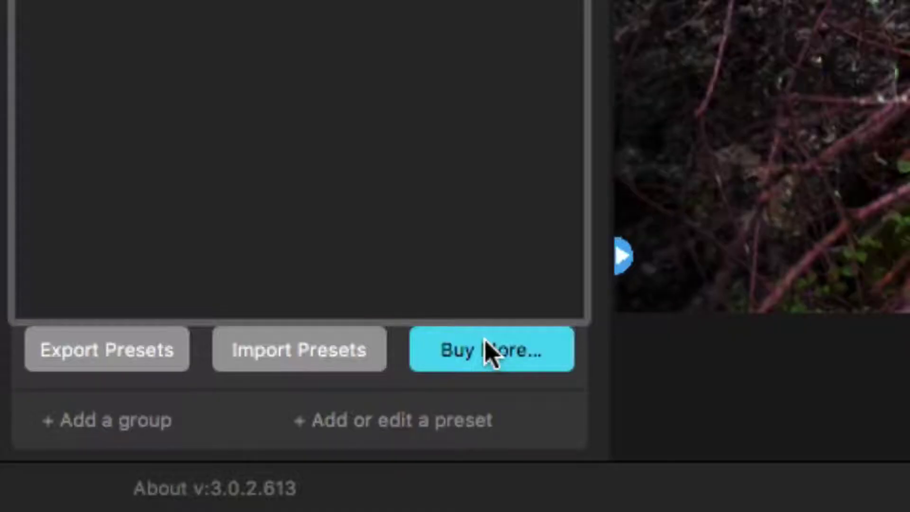
pyautogui.click(488, 353)
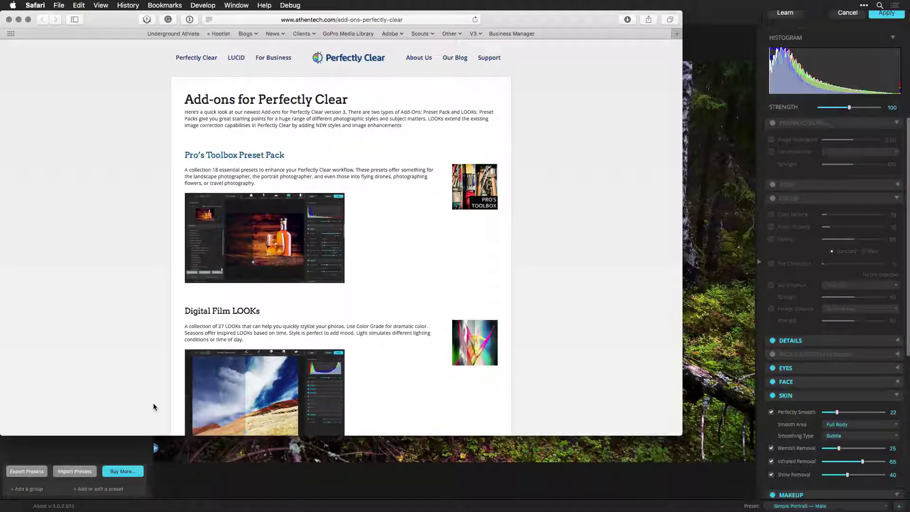
# - Scroll down the Perfectly Clear add-ons page in Safari
pyautogui.scroll(-3, 181, 347)
pyautogui.scroll(-4, 181, 346)
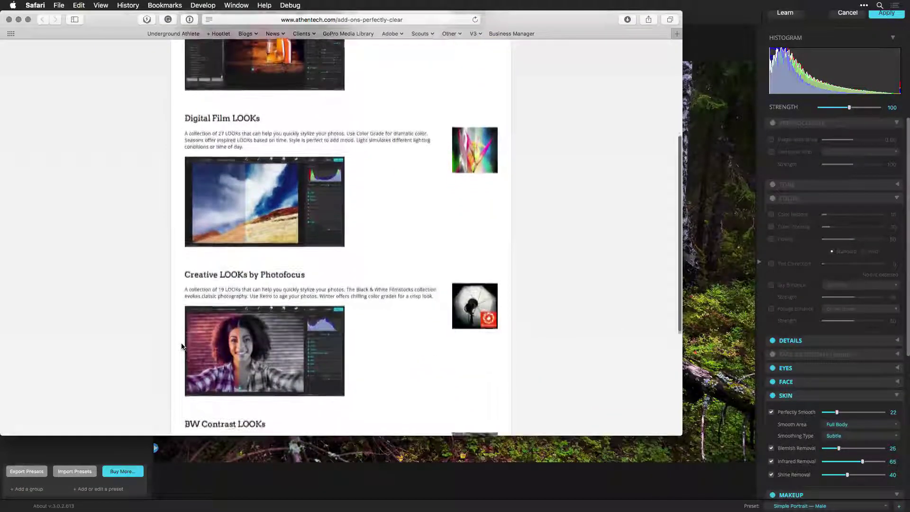
pyautogui.scroll(-2, 182, 347)
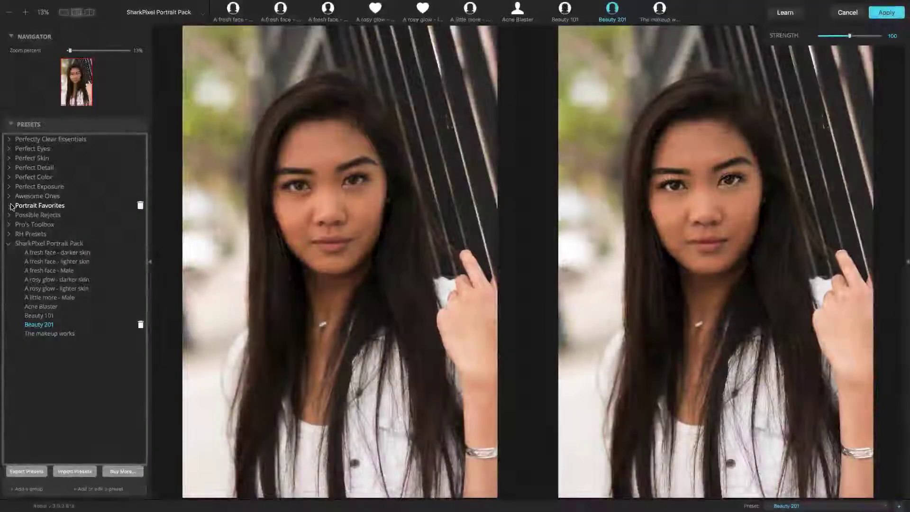
# - Expand Portrait Favorites and step through its presets on the portrait, ending on Partial Shade Portrait
pyautogui.click(9, 206)
pyautogui.click(42, 215)
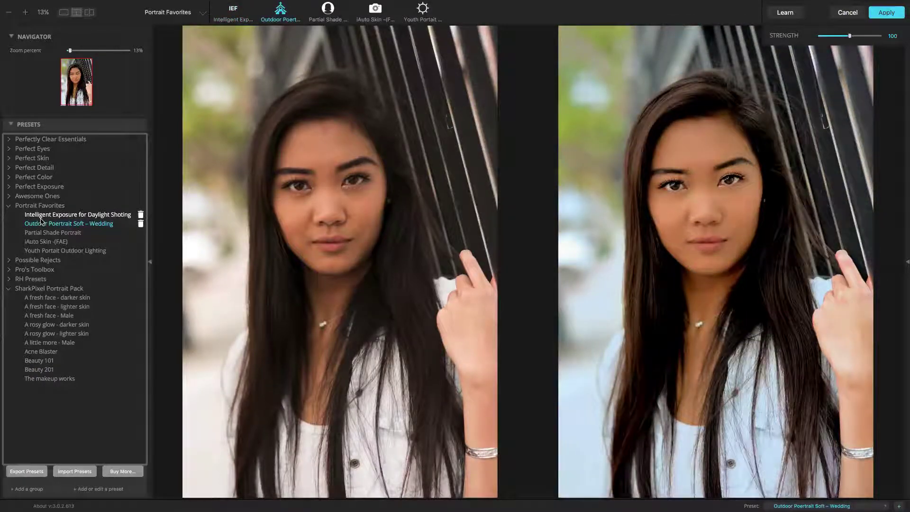
pyautogui.press('Down')
pyautogui.press('Down')
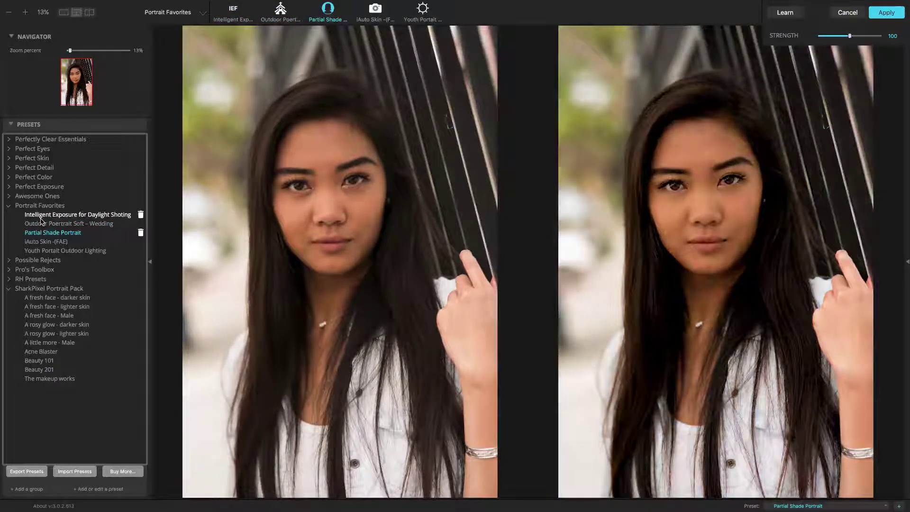